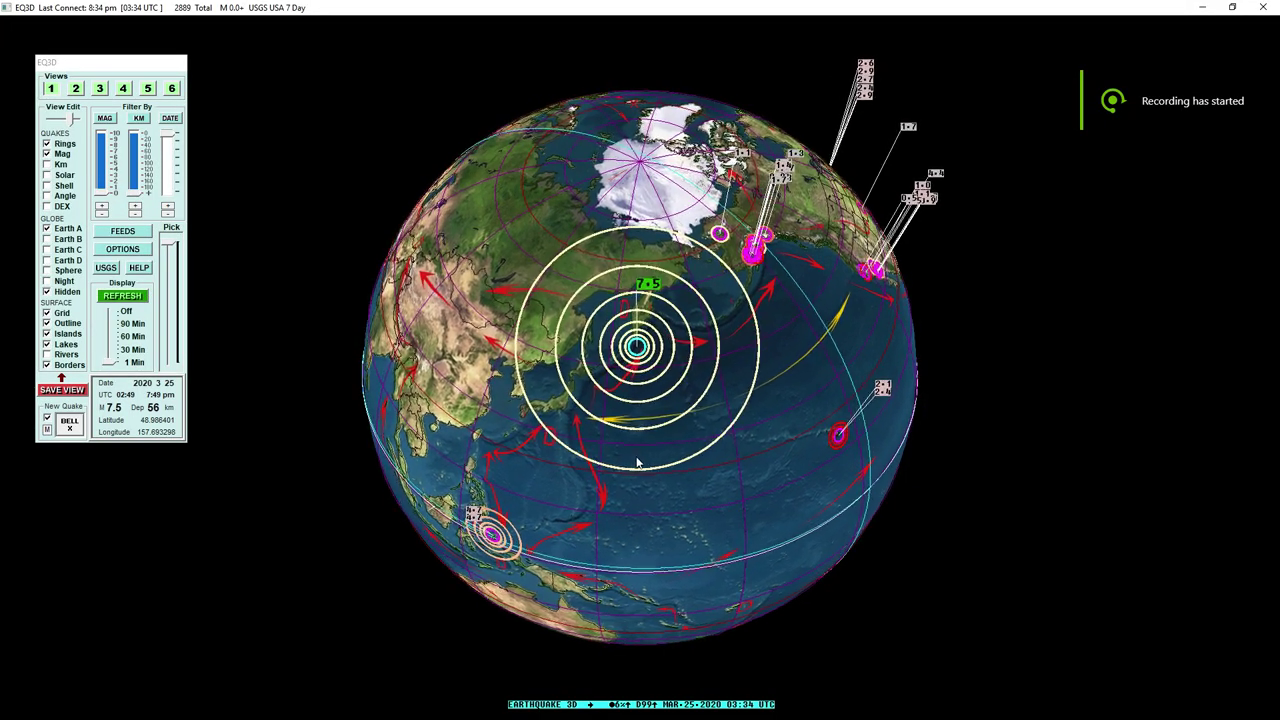
Zoom the EQ3D globe onto the M7.5 quake SSE of Severo-Kuril'sk and open its USGS page
scroll(637, 462, "up", 3)
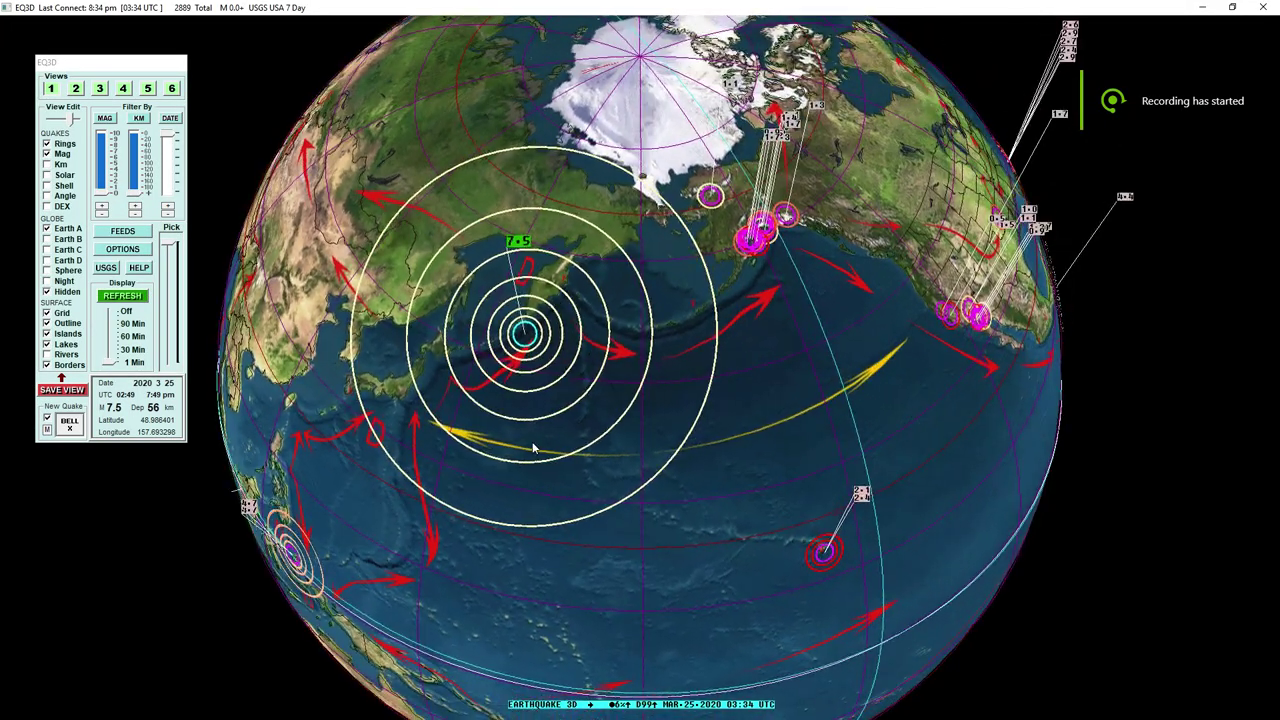
scroll(672, 449, "up", 3)
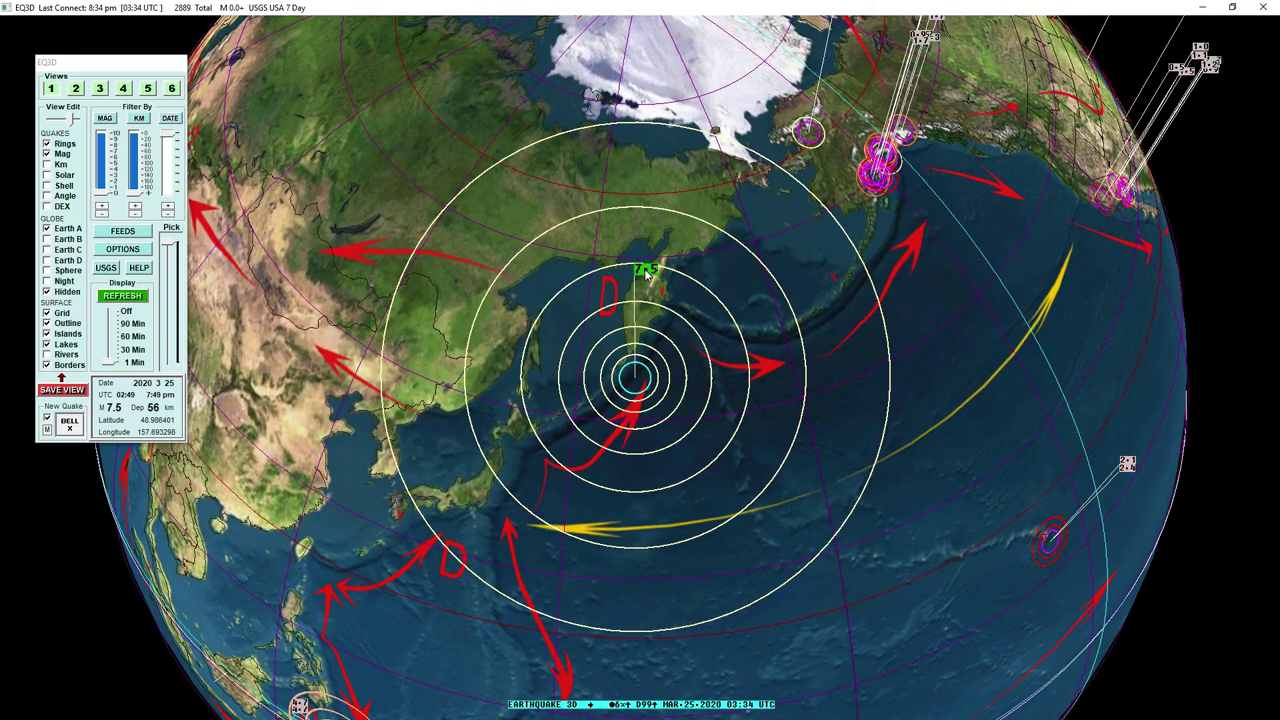
left_click(647, 277)
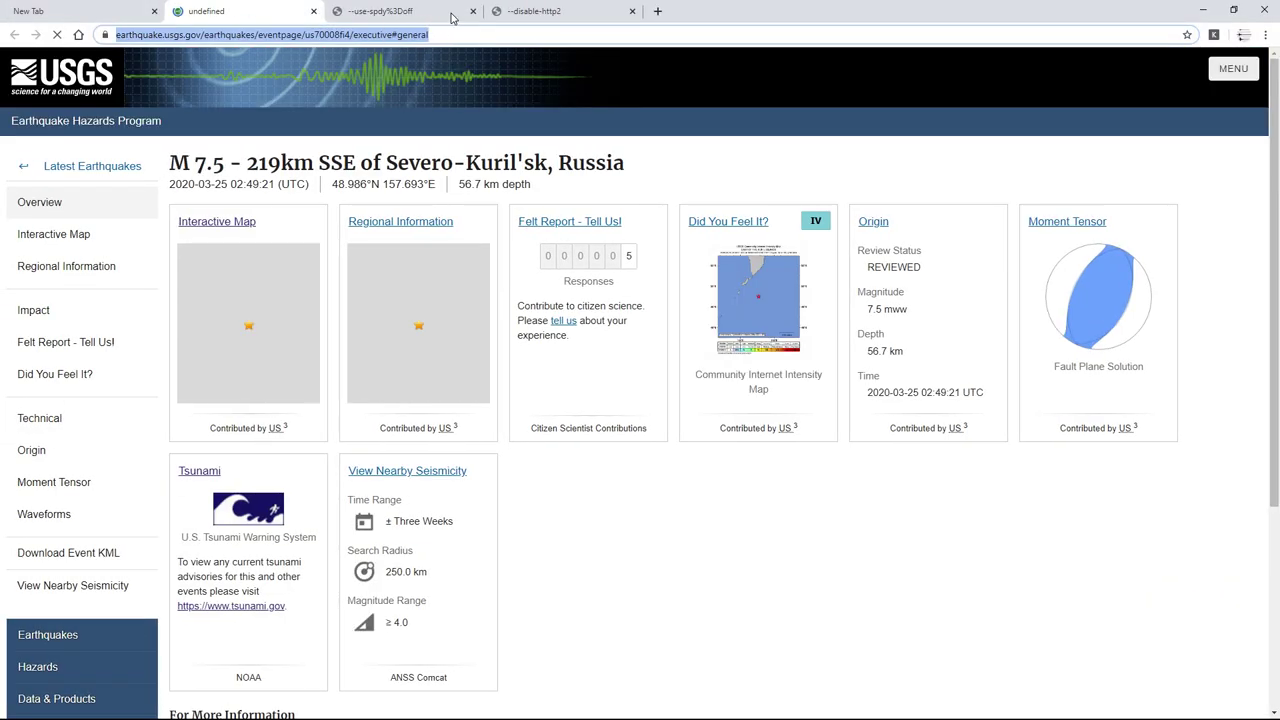
Close the two extra Chrome tabs and the empty new tab
left_click(475, 11)
left_click(475, 11)
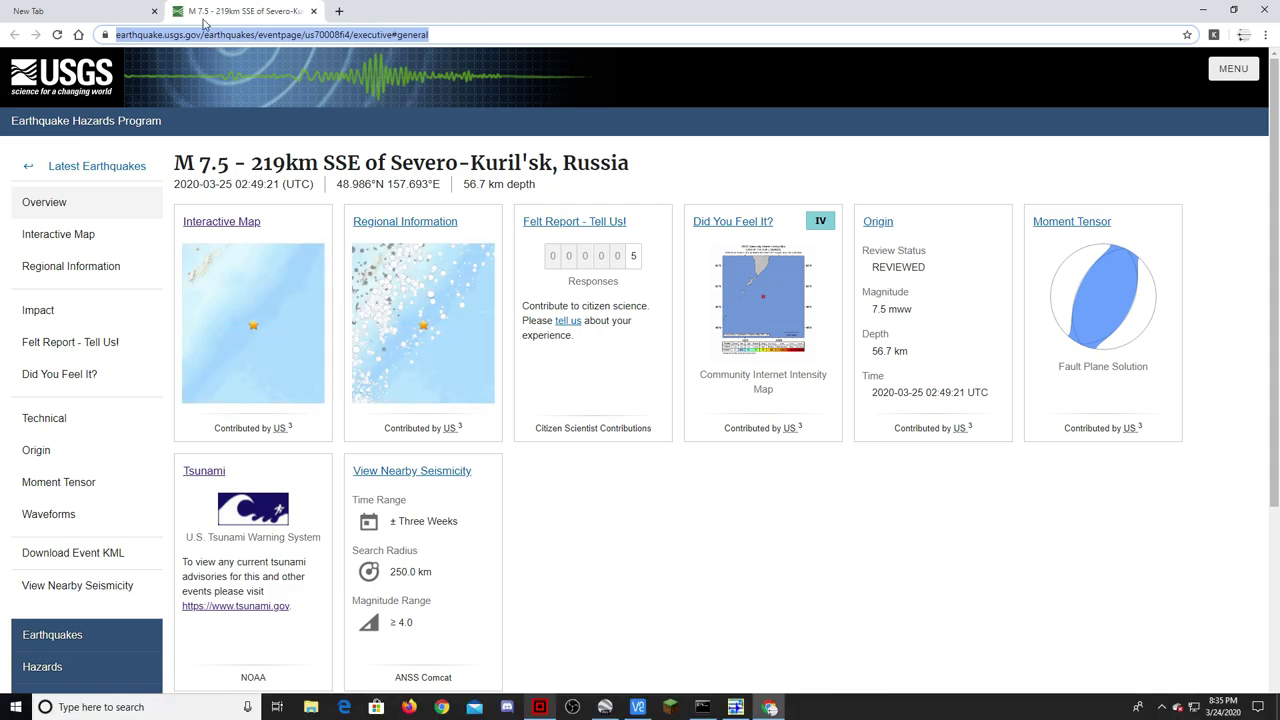
left_click(154, 11)
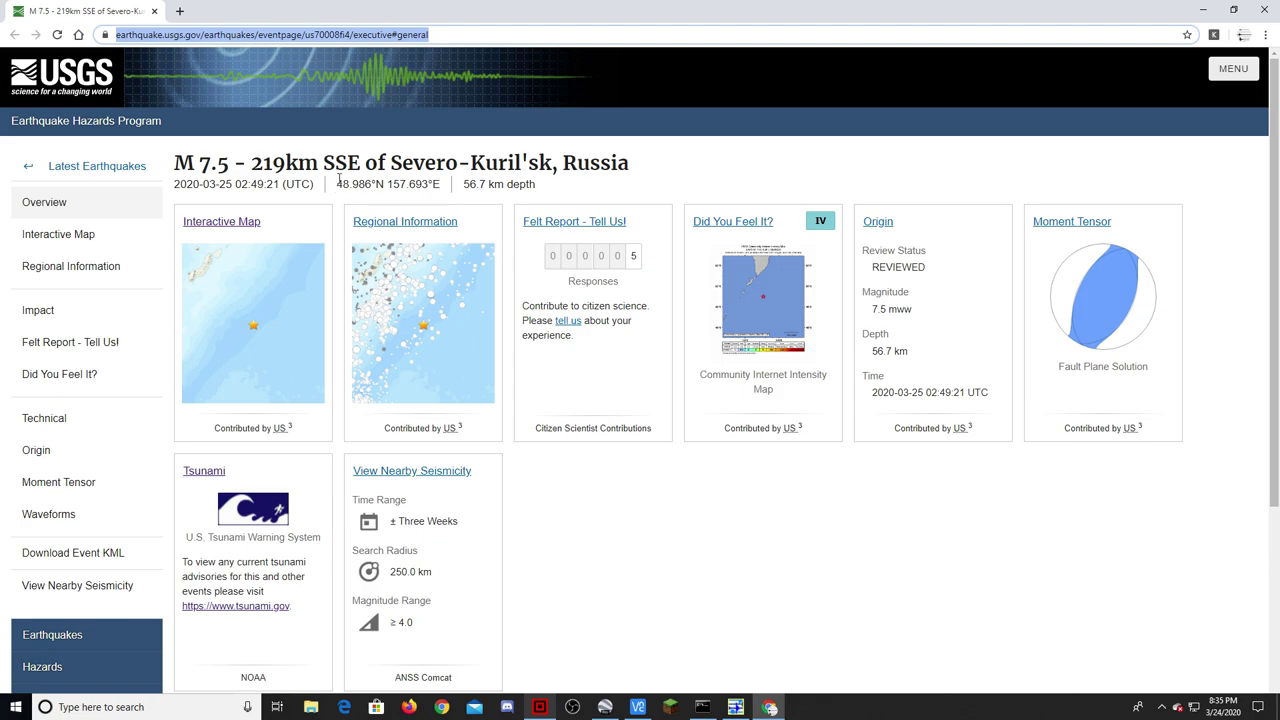
Copy the epicentre coordinates 48.986°N 157.693°E from the USGS event page
left_click_drag(337, 184, 440, 184)
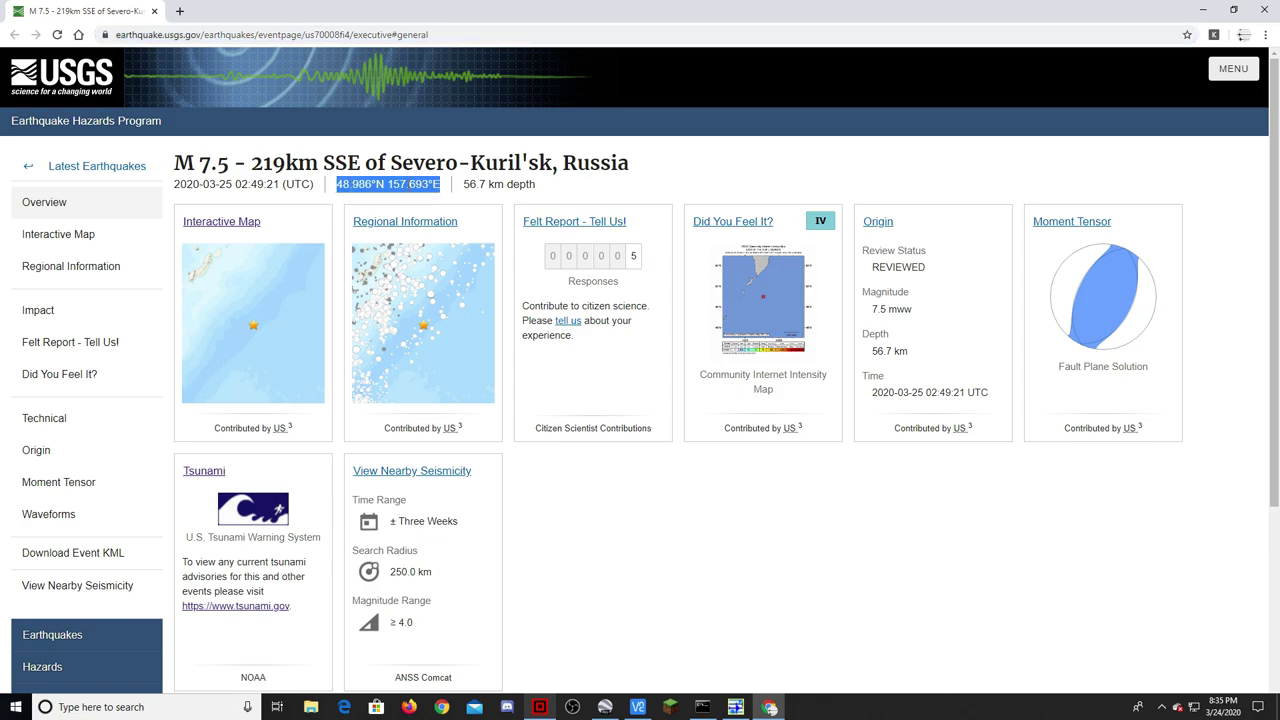
right_click(427, 193)
left_click(460, 205)
left_click(677, 176)
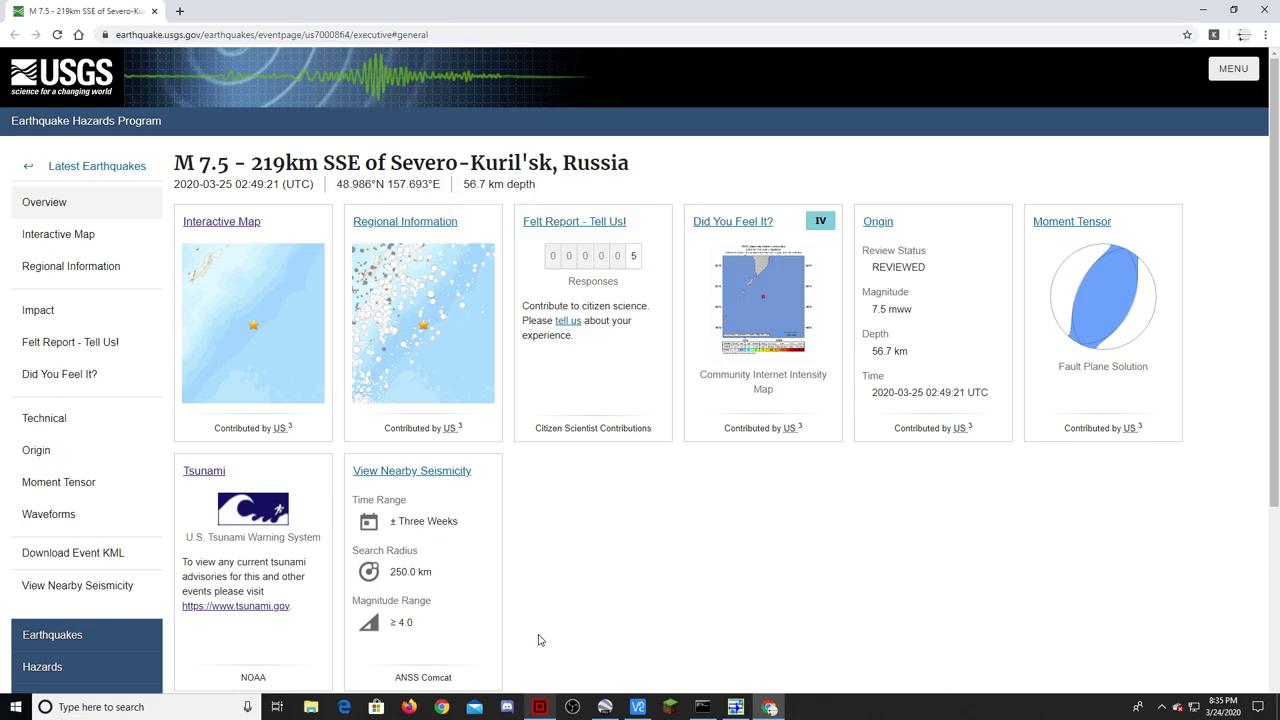
left_click(605, 707)
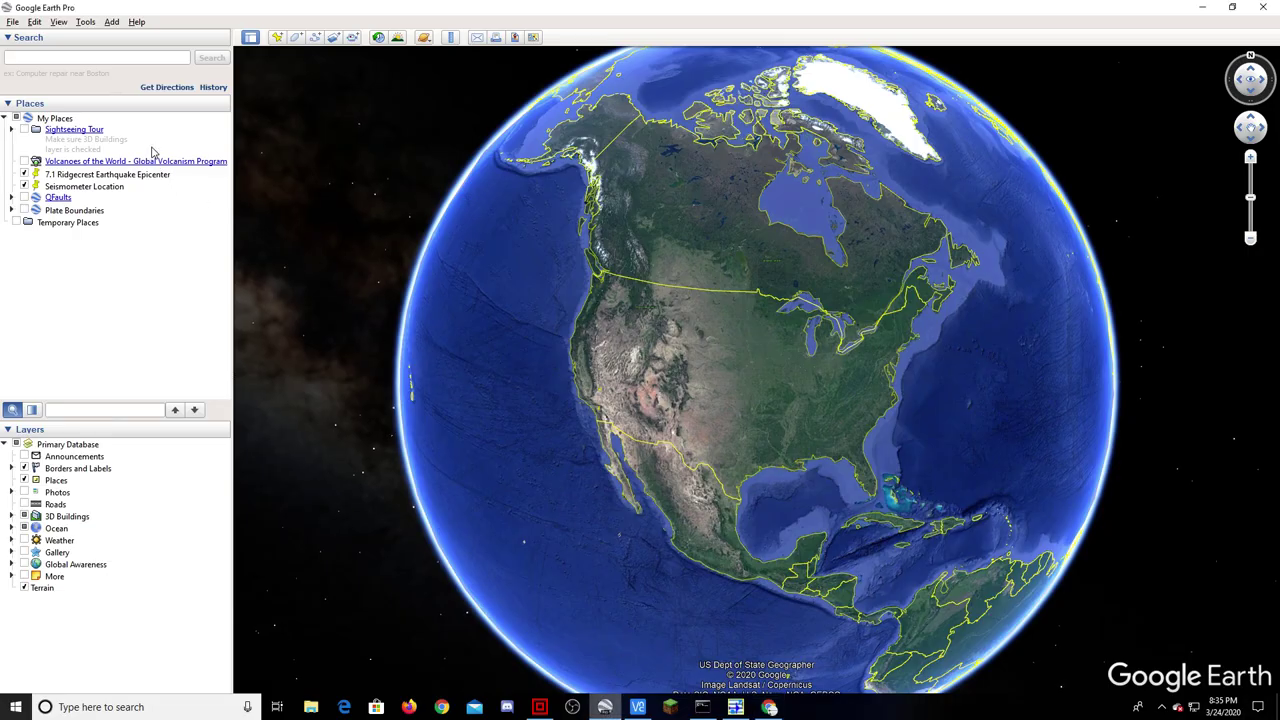
Search Google Earth for the pasted coordinates 48.986°N 157.693°E to fly to the epicentre
left_click(128, 63)
right_click(128, 63)
left_click(162, 138)
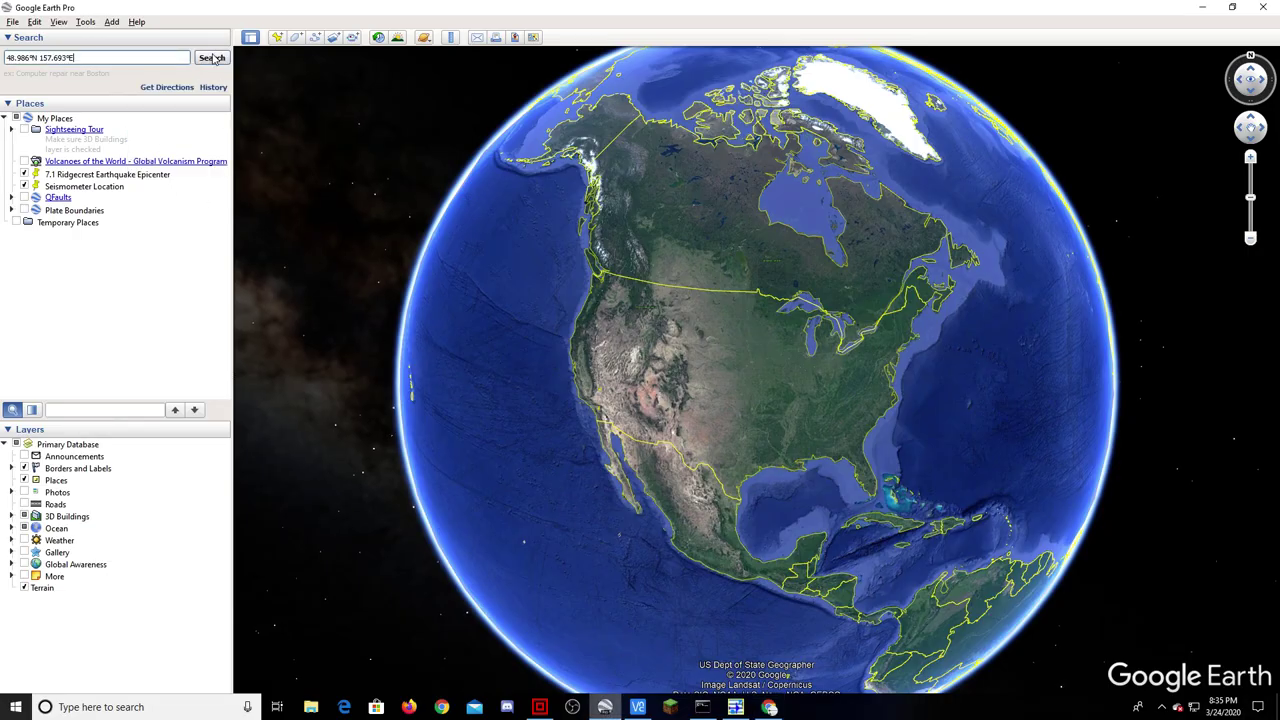
left_click(212, 58)
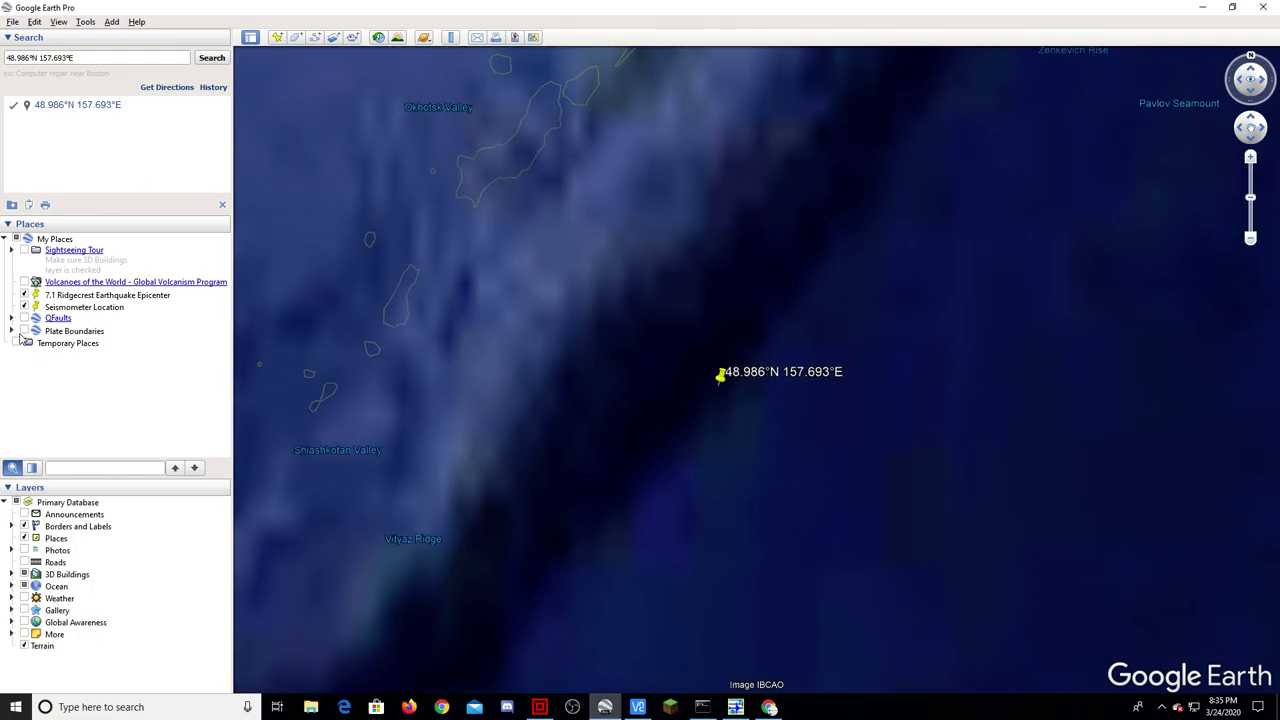
Show Plate Boundaries to confirm the North American:Pacific convergent boundary at the epicentre, then hide them
left_click(23, 330)
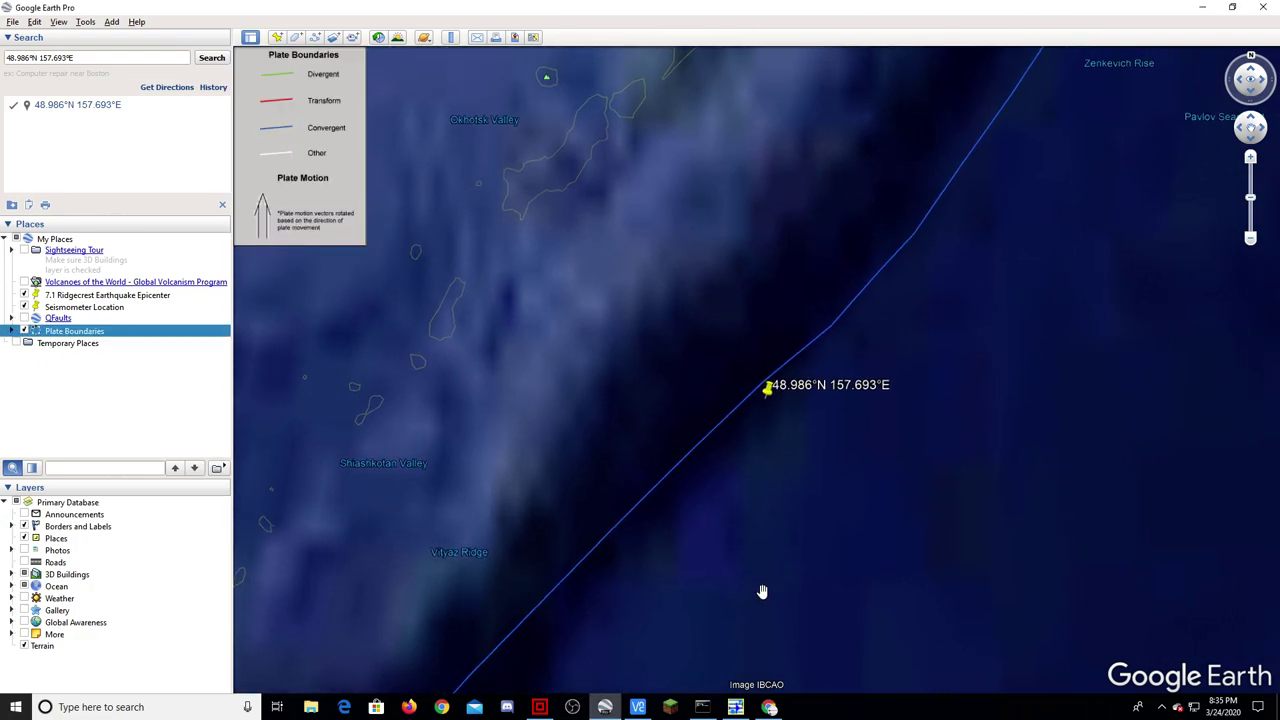
scroll(738, 540, "up", 2)
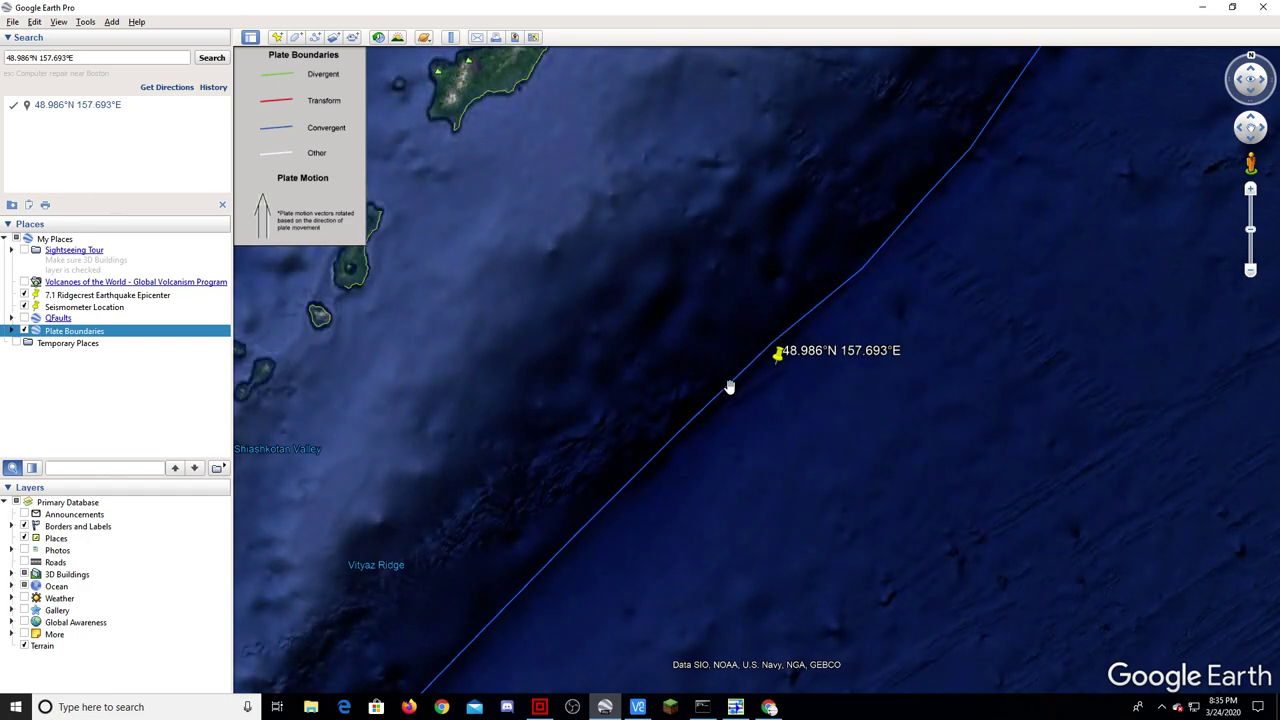
left_click(736, 380)
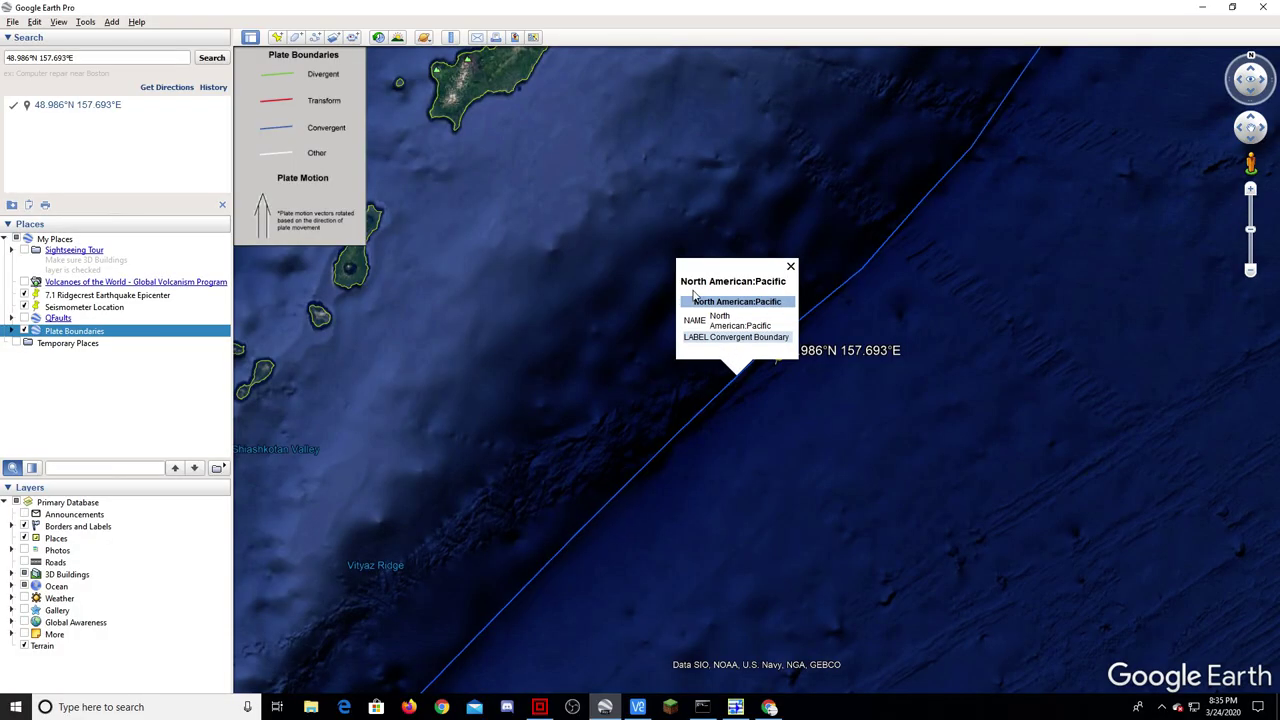
left_click(791, 268)
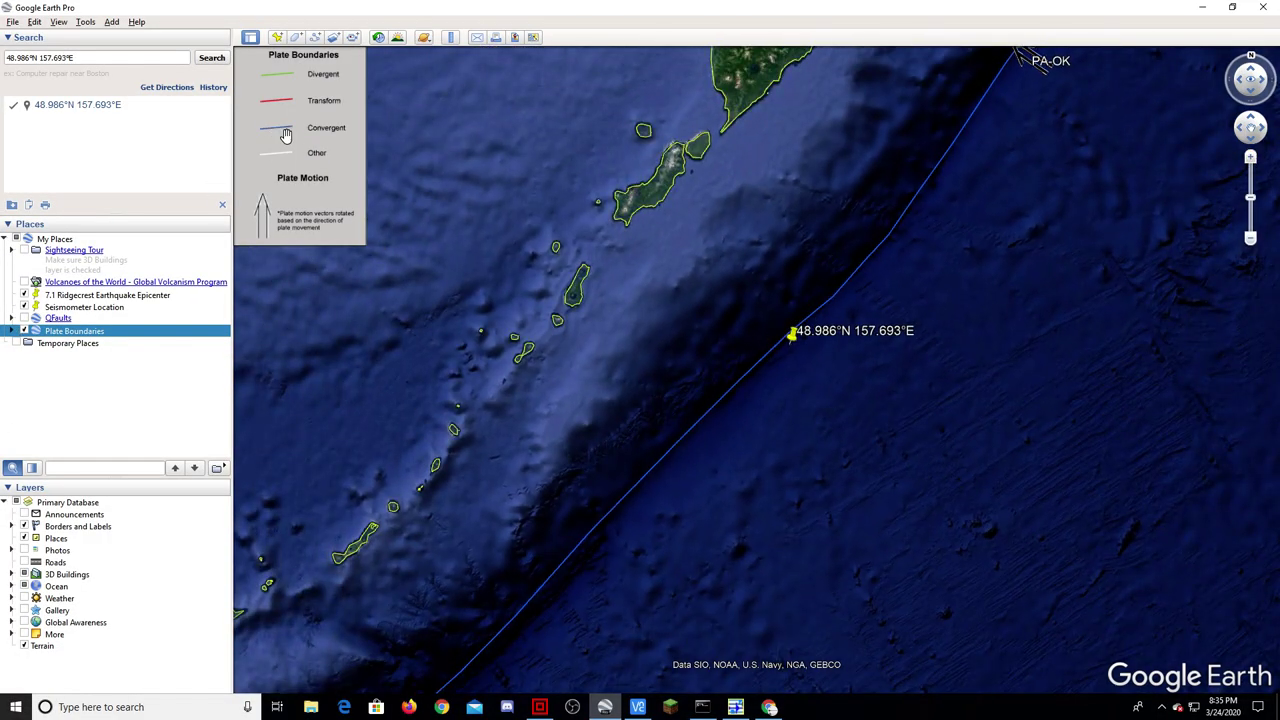
left_click(24, 331)
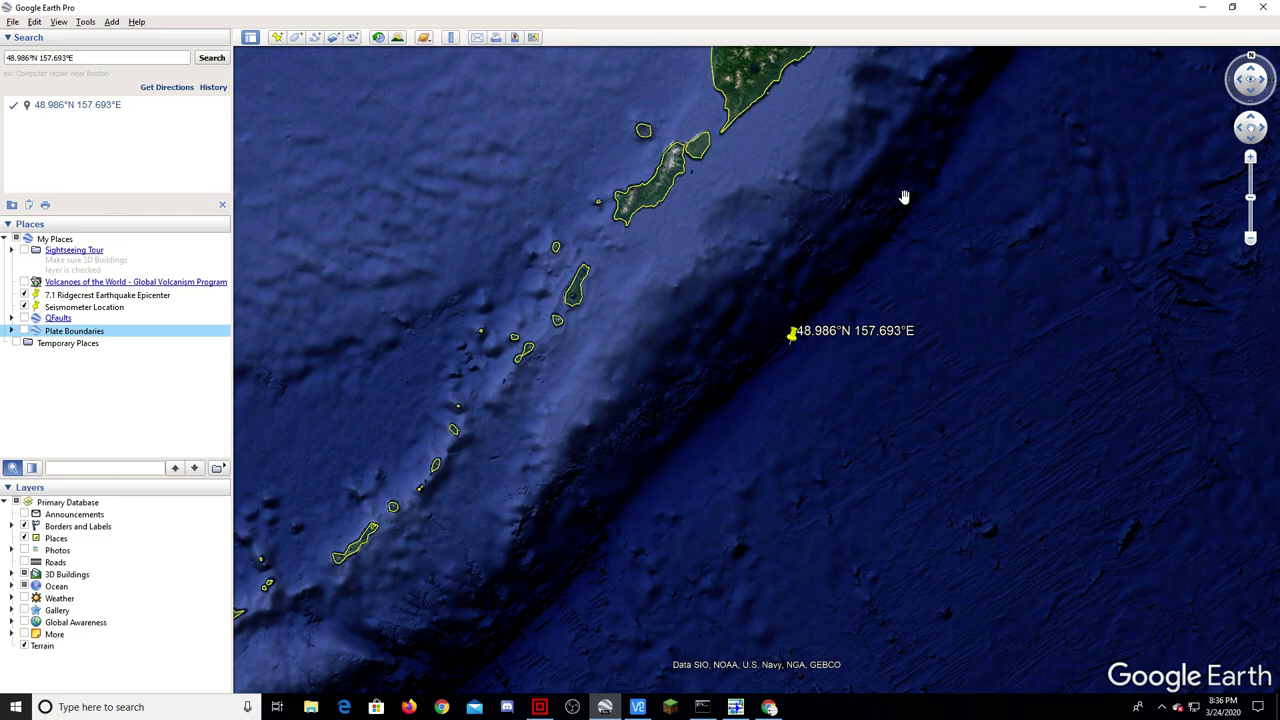
scroll(869, 234, "down", 2)
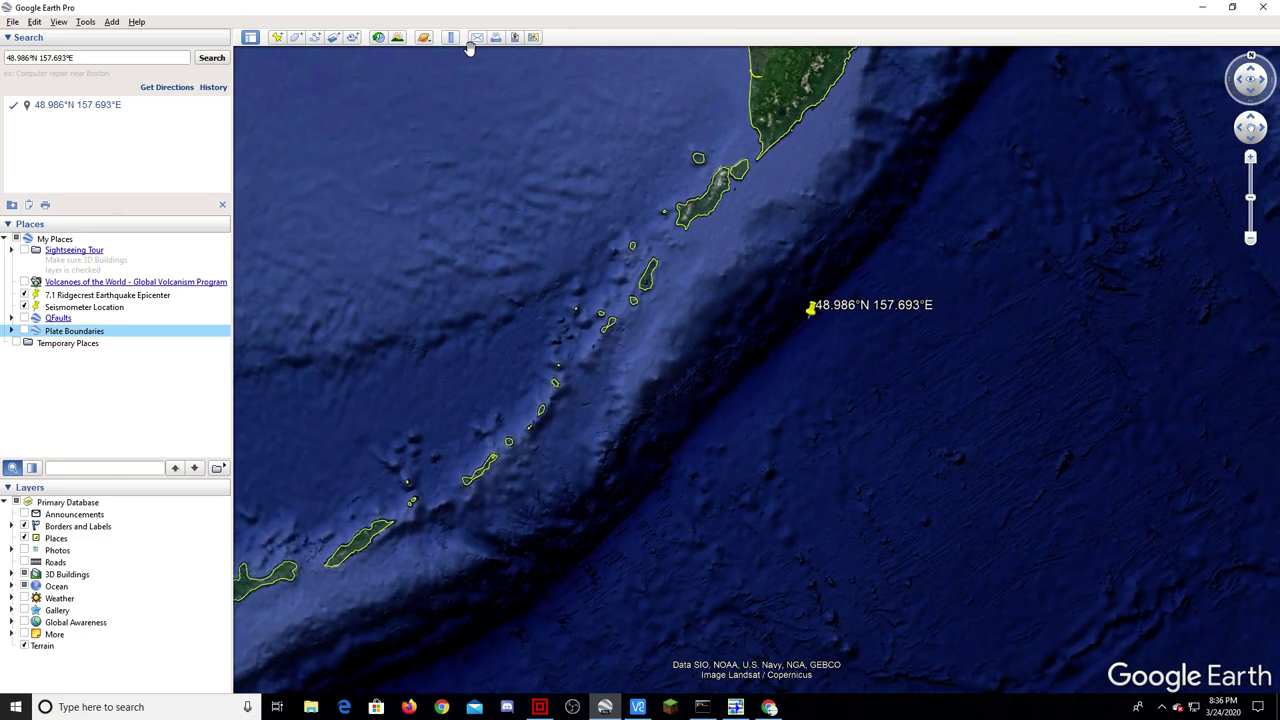
left_click(451, 38)
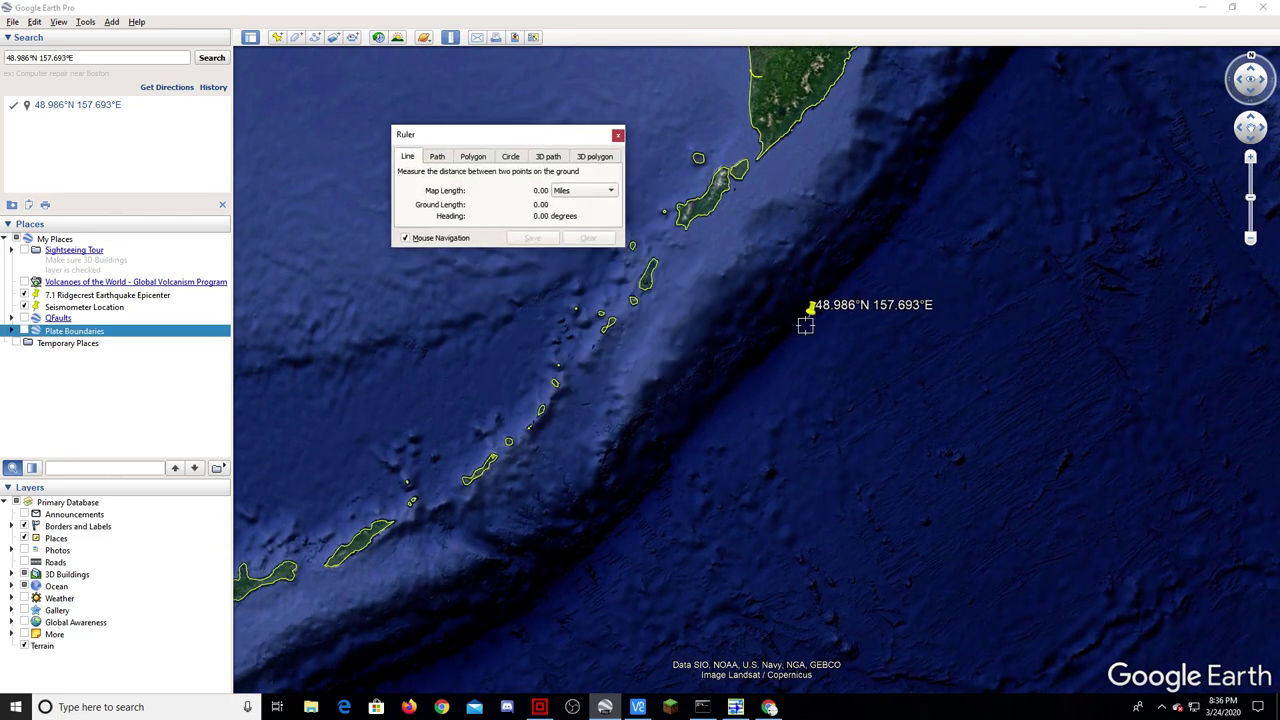
Measure about 4,313 miles from the Kuril epicenter pin to the California seismometer, then close the Ruler
left_click(809, 317)
scroll(1060, 440, "down", 4)
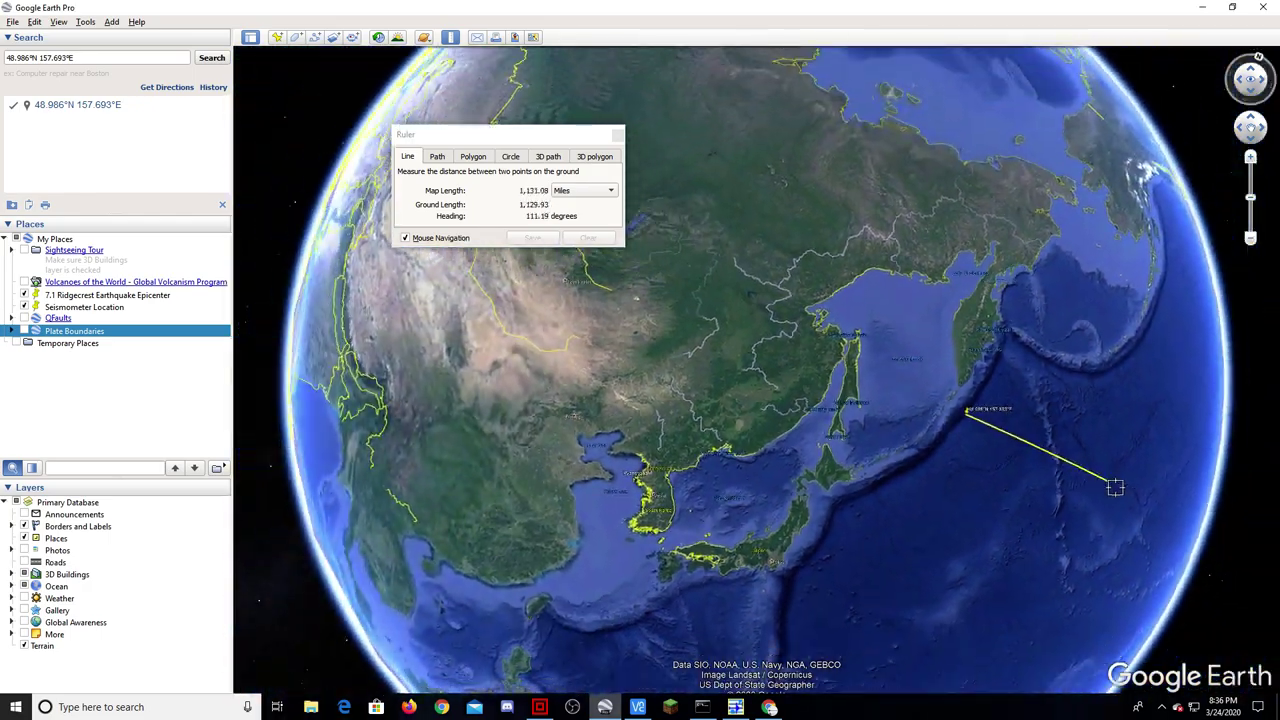
left_click_drag(1115, 487, 743, 529)
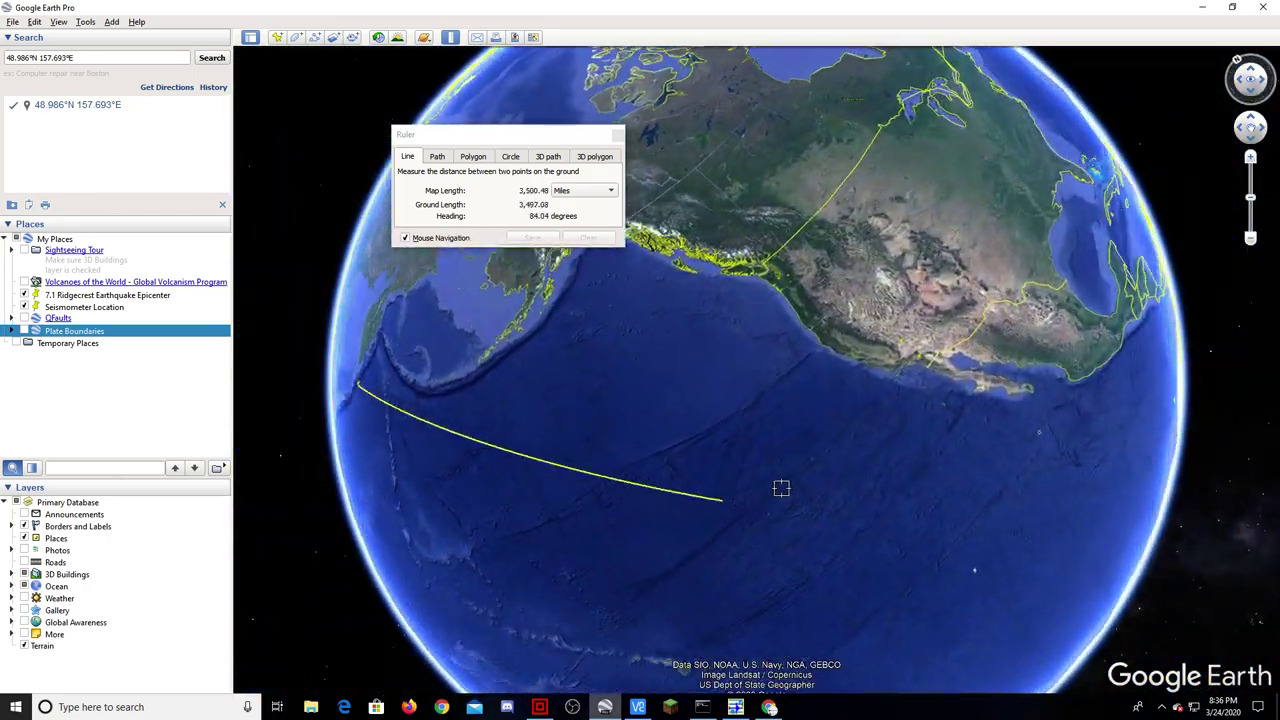
scroll(755, 385, "up", 2)
scroll(755, 385, "up", 2)
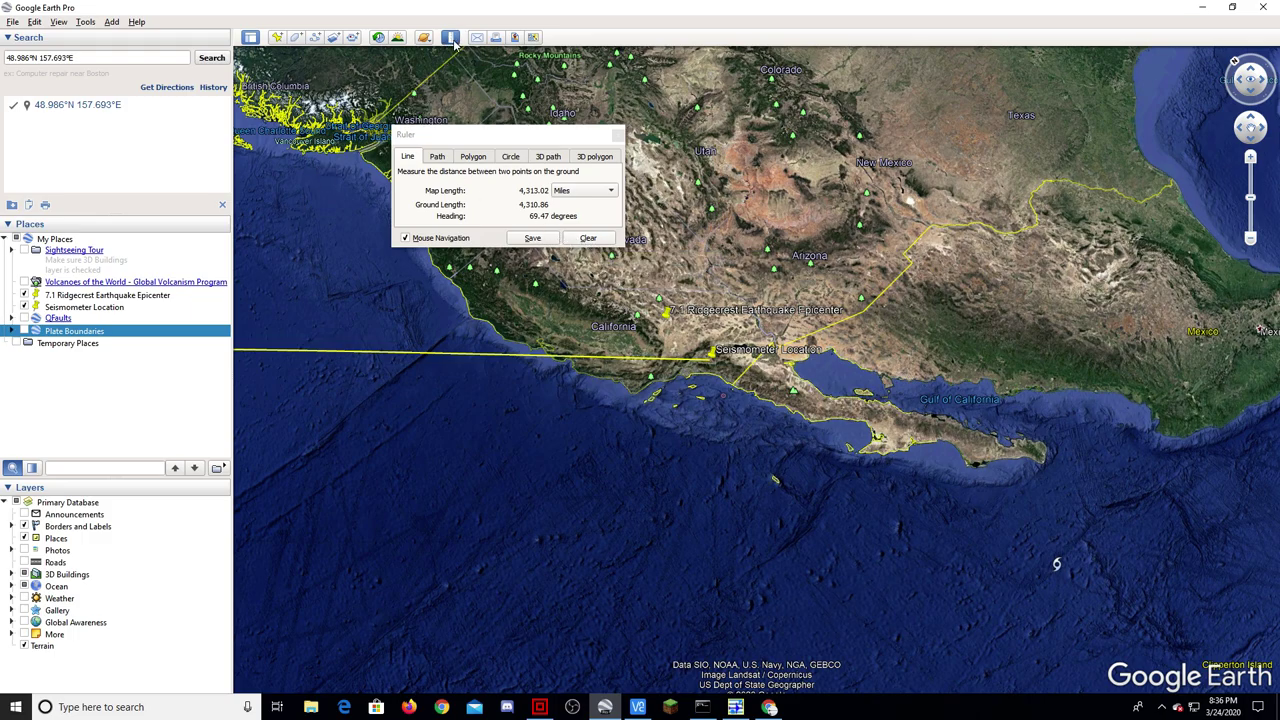
left_click(451, 39)
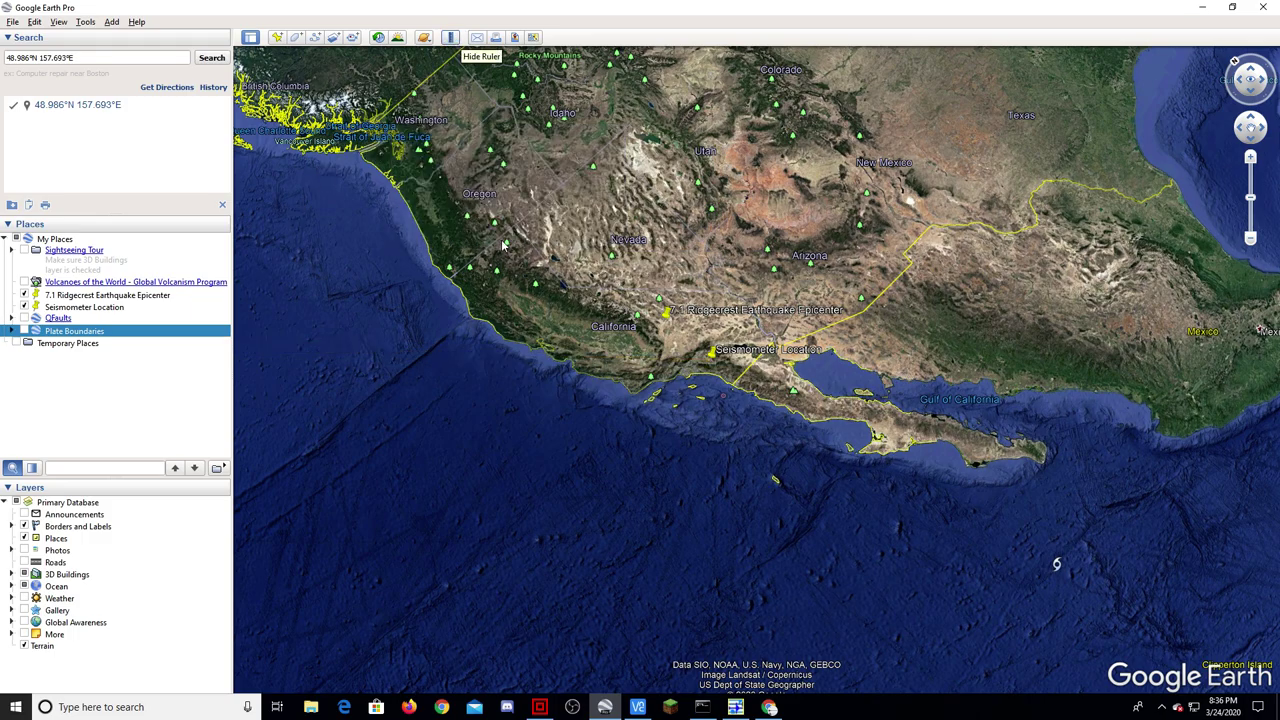
left_click(641, 710)
View the Infiltec Seismometer full screen, step back 60 minutes, forward 30, then return to live
double_click(421, 266)
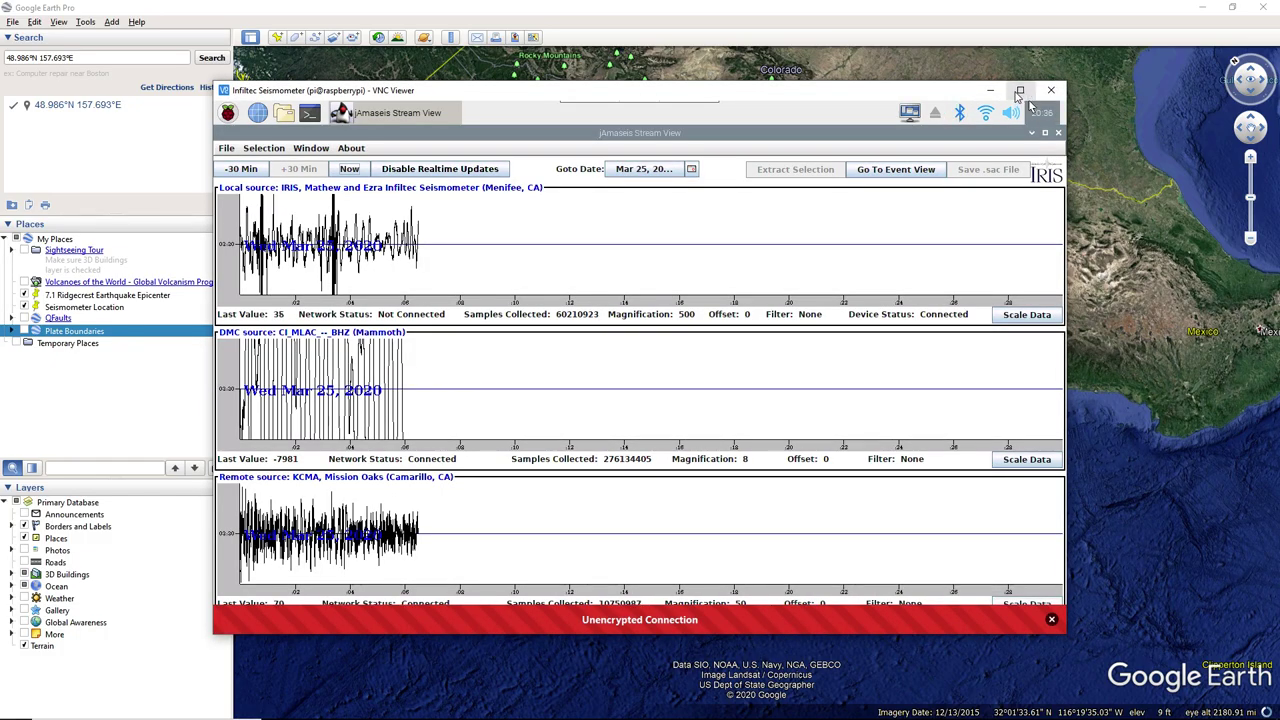
left_click(1019, 90)
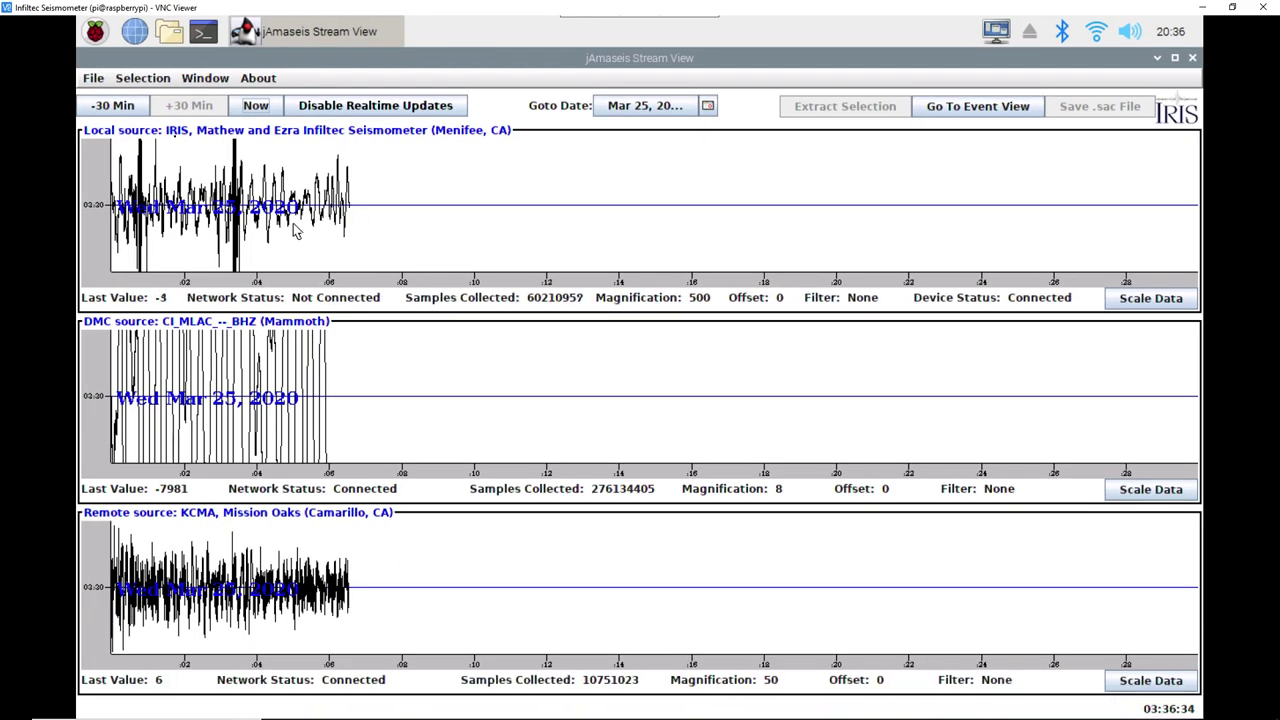
left_click(113, 106)
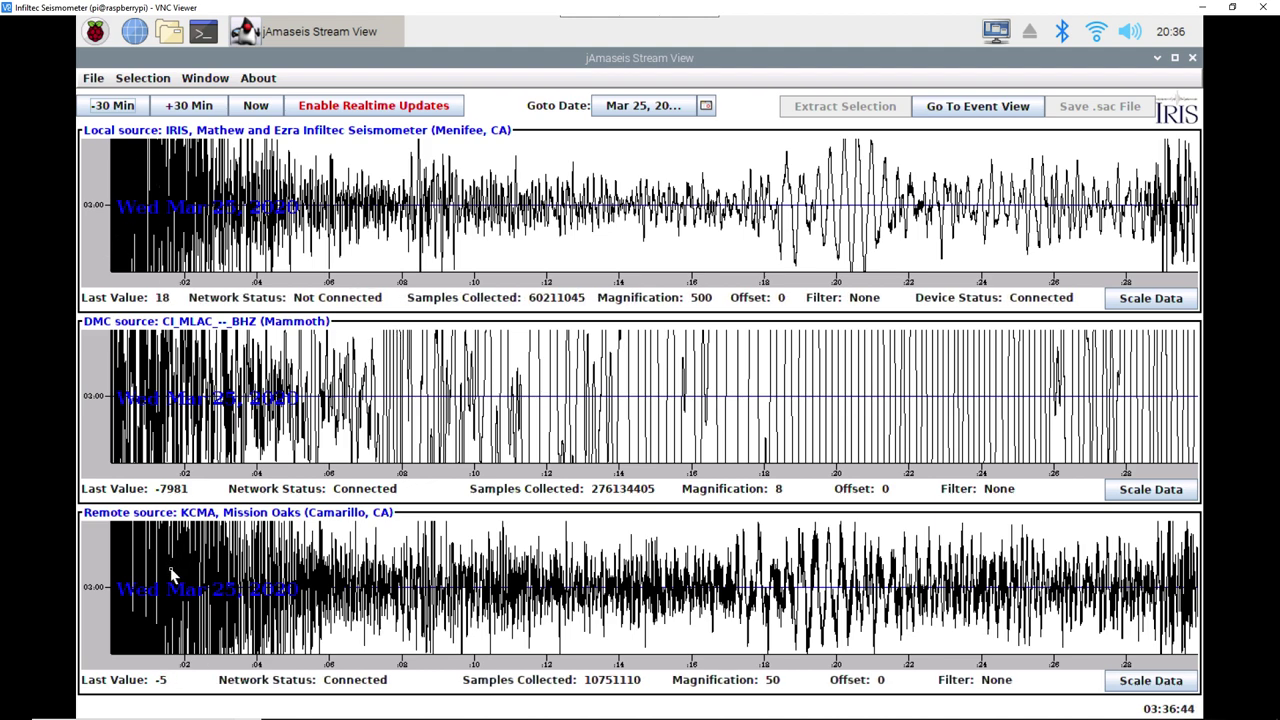
left_click(110, 108)
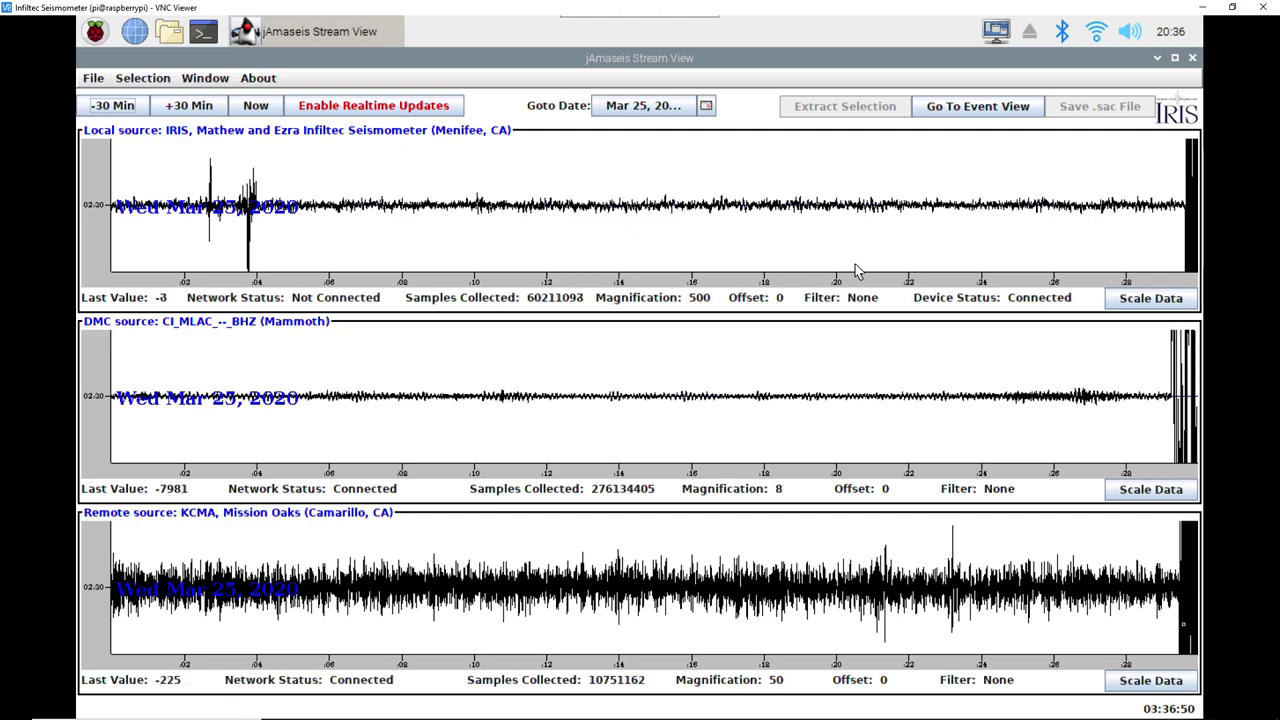
left_click(190, 106)
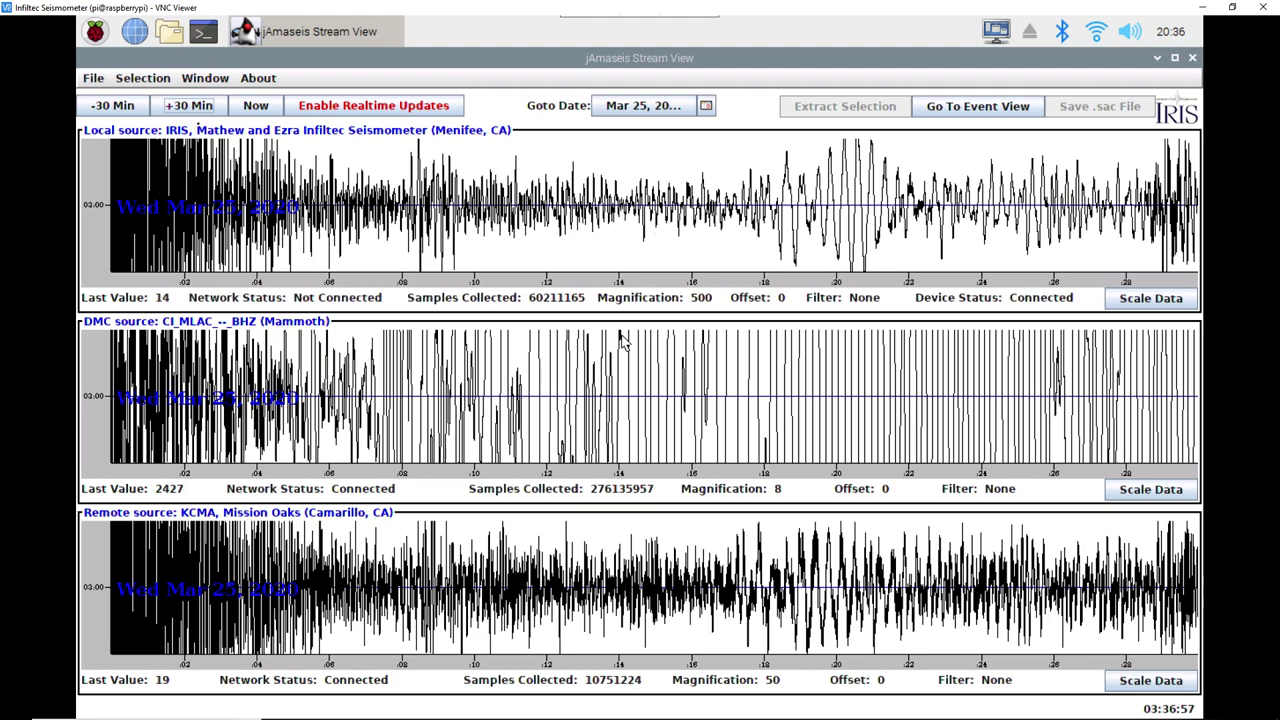
left_click(256, 105)
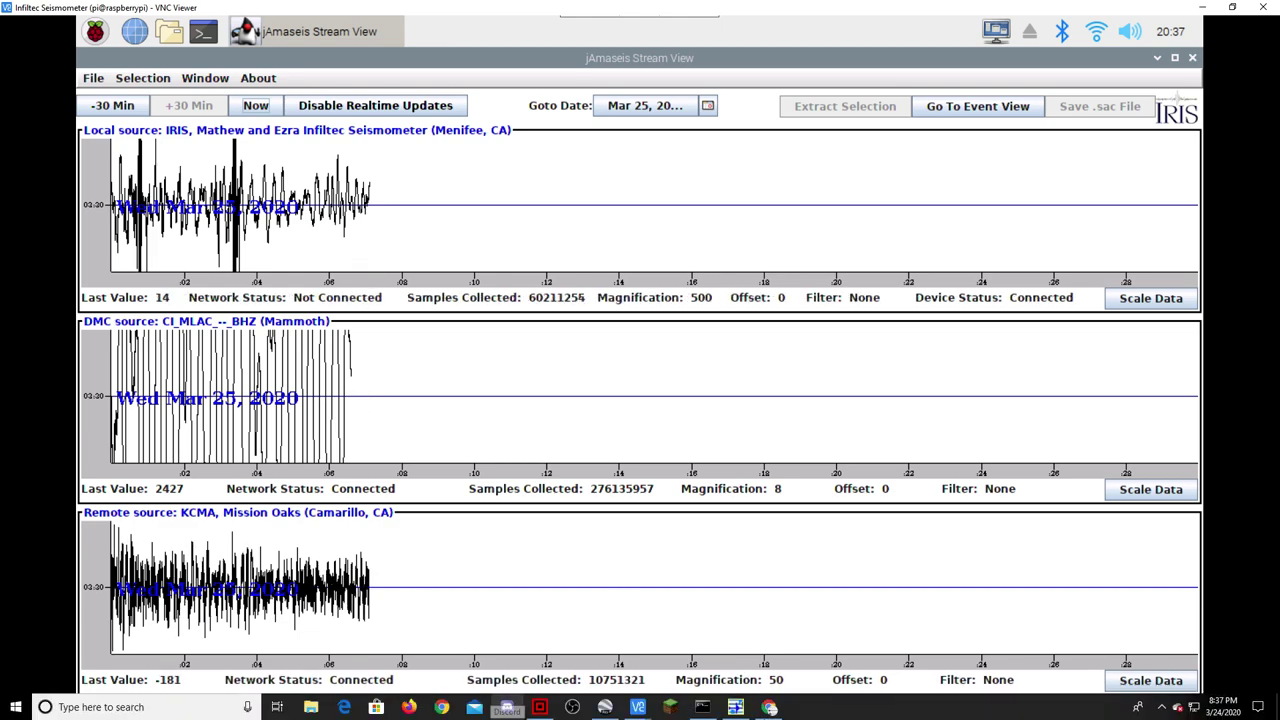
Damp the RC052 EHZ helicorder traces and zoom a 60-second waveform at 03:28:44–03:29:40 UTC
left_click(736, 708)
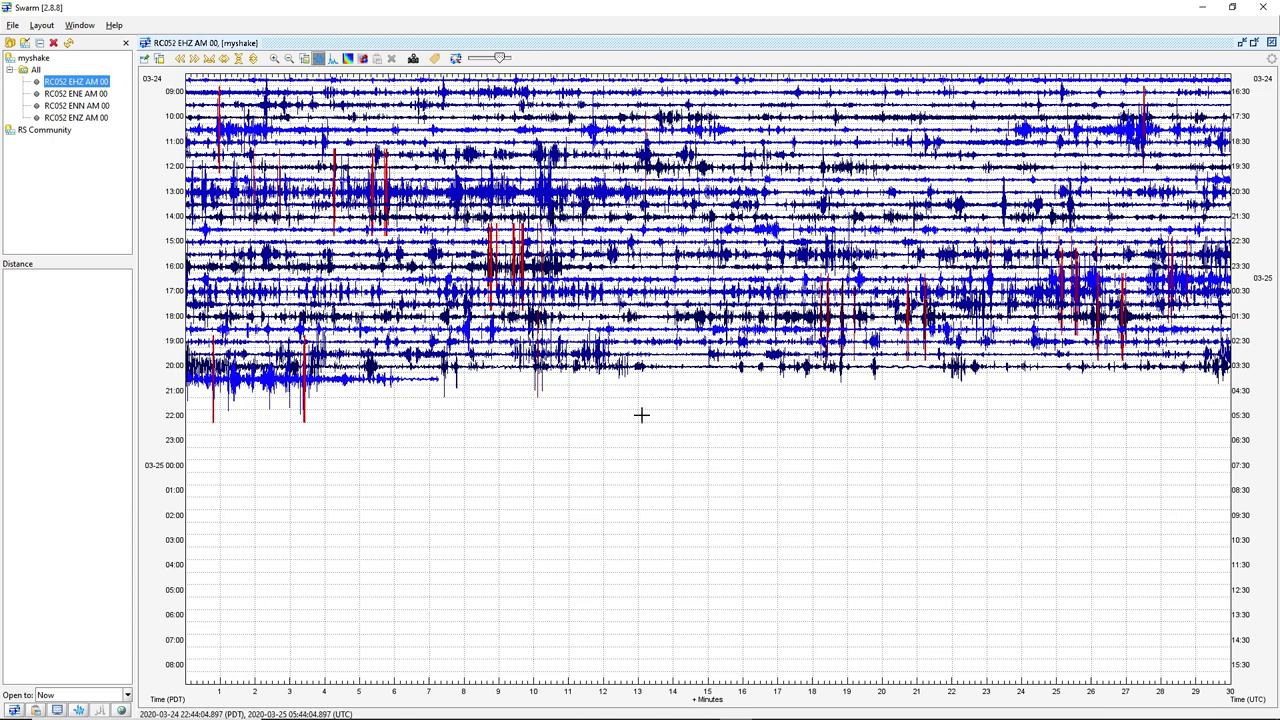
left_click(497, 60)
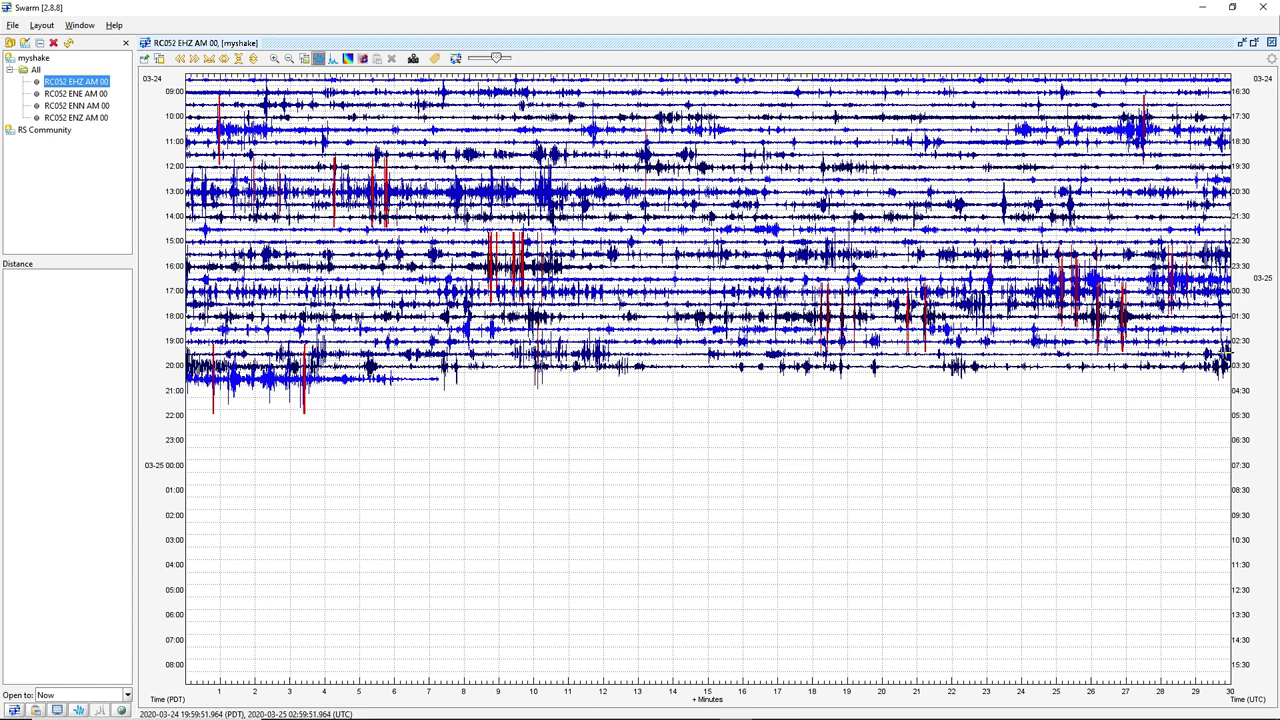
left_click(1220, 354)
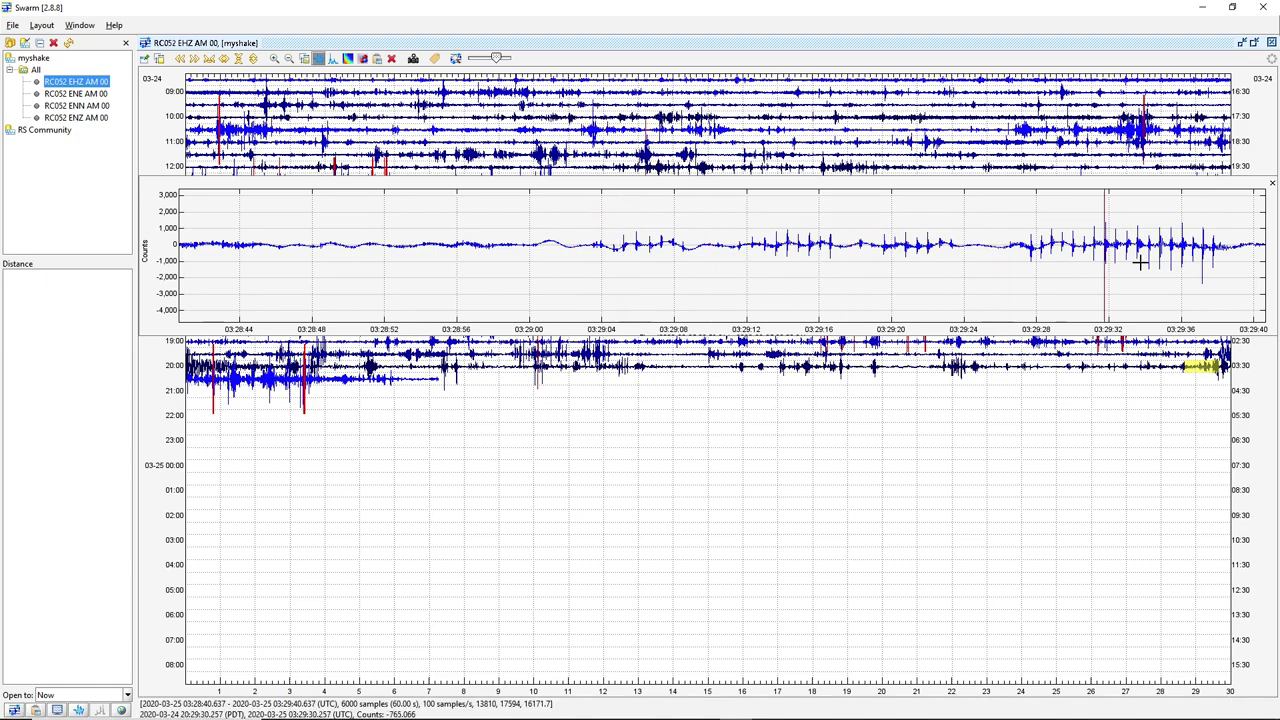
Replace the zoom with the 02:59:32–03:00:28 UTC window, shown as a 0–50 Hz spectrogram
left_click(1271, 183)
left_click(185, 370)
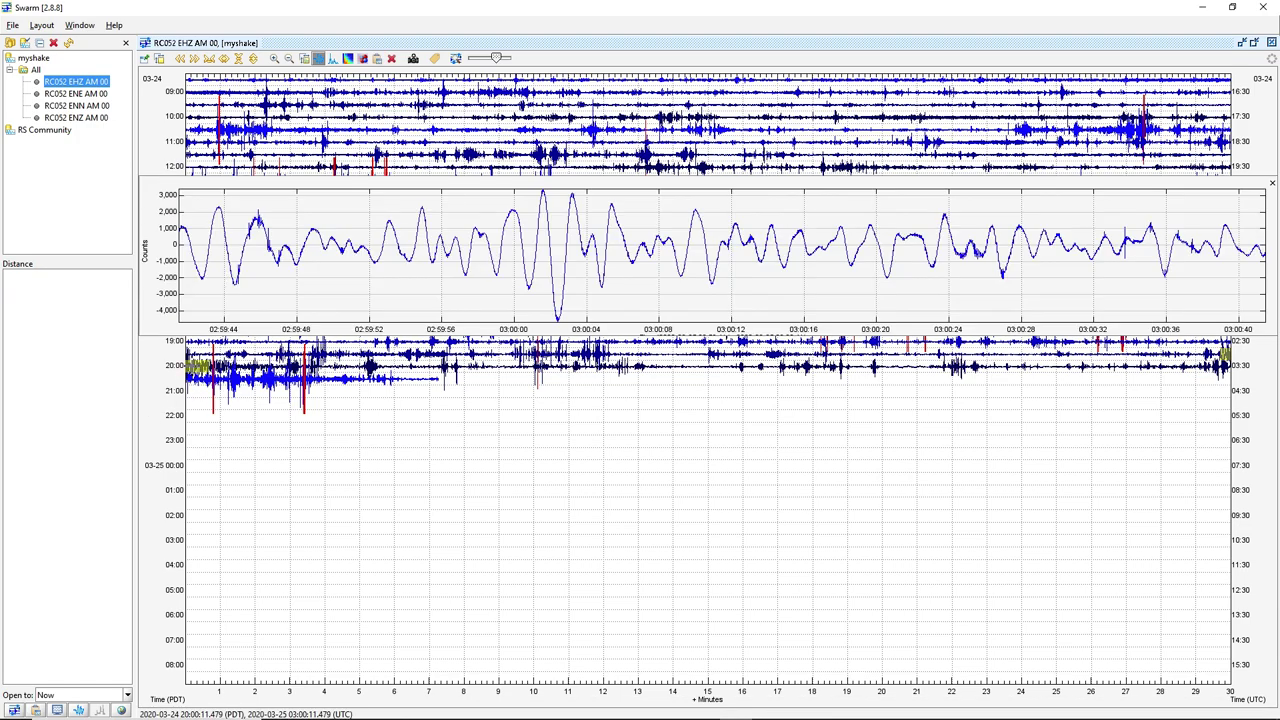
key("g")
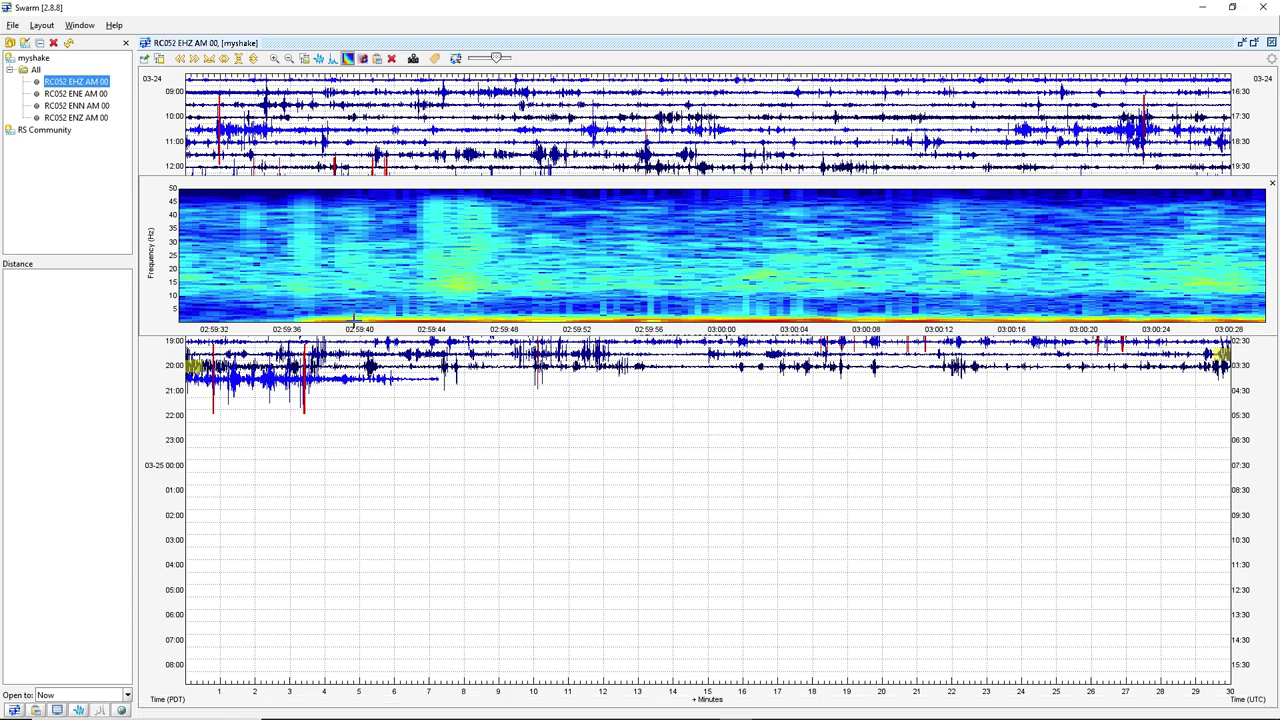
Pan the spectrogram later to 03:11:44–03:12:44 UTC, then close the spectrogram panel
left_click_drag(204, 366, 612, 366)
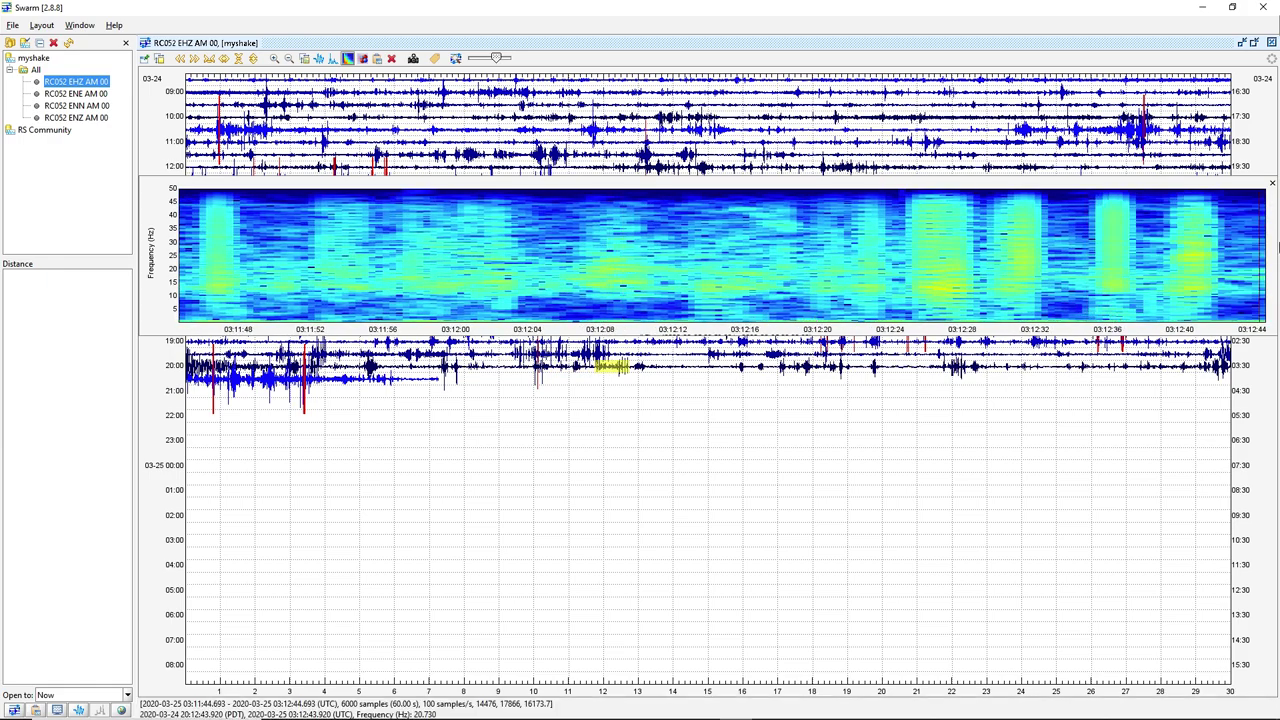
left_click(1272, 184)
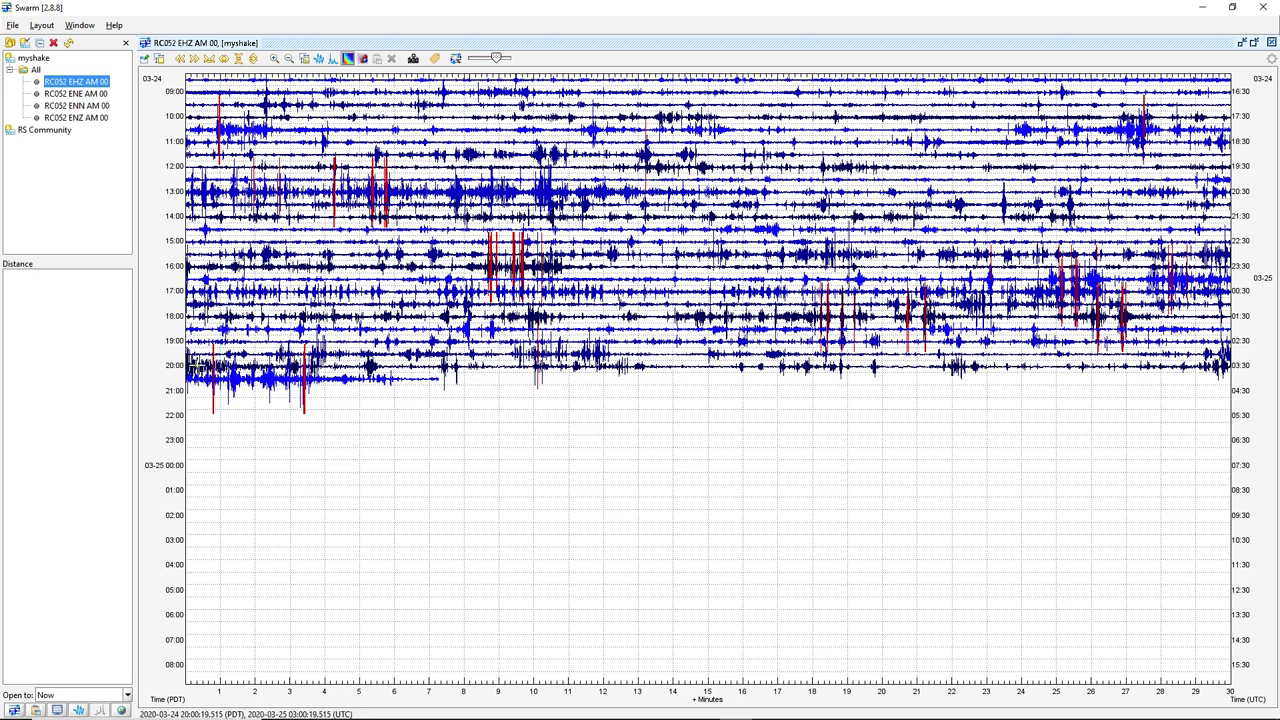